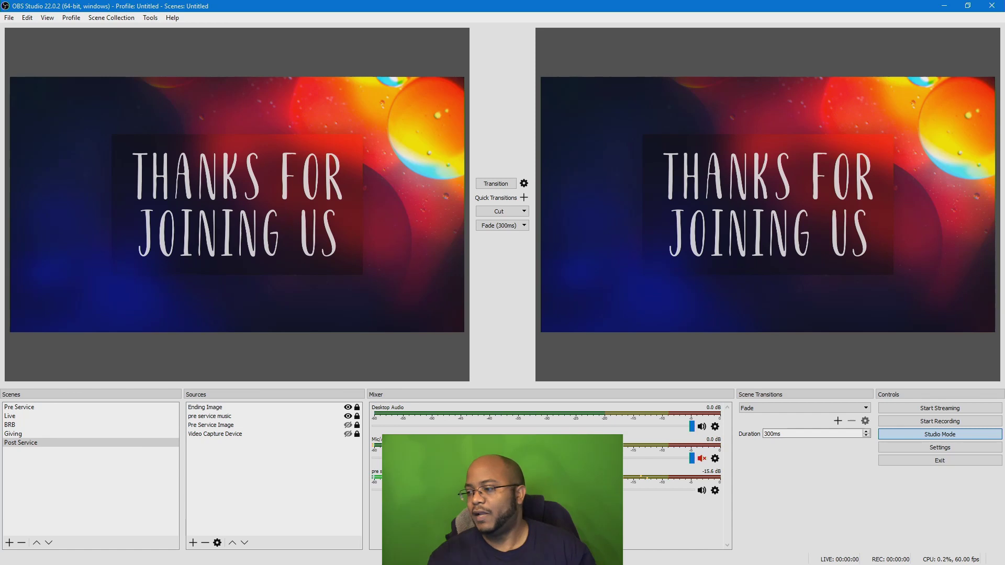
- In Settings, choose Vimeo as the streaming service and put the cursor in the stream key field
left_click(951, 448)
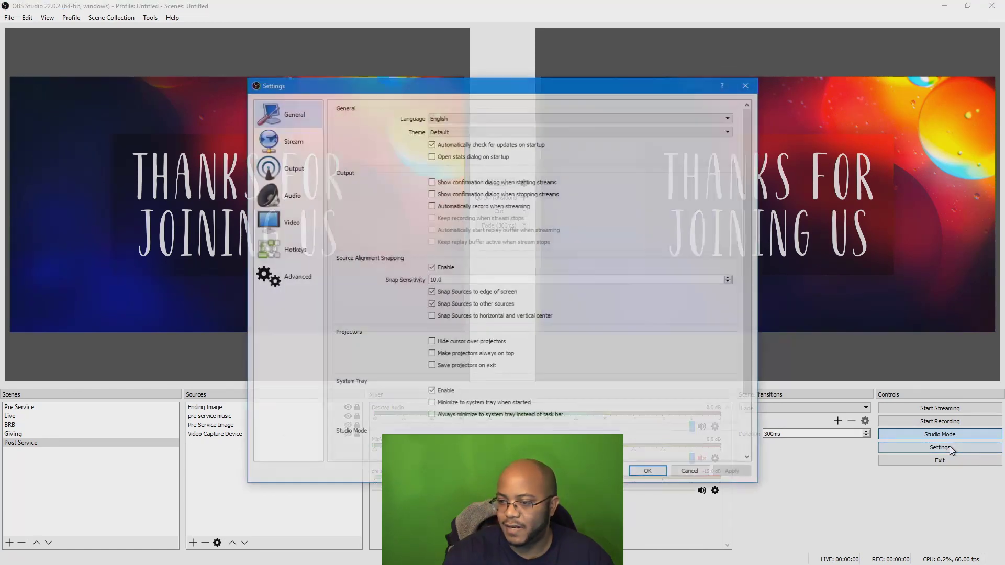
left_click(288, 149)
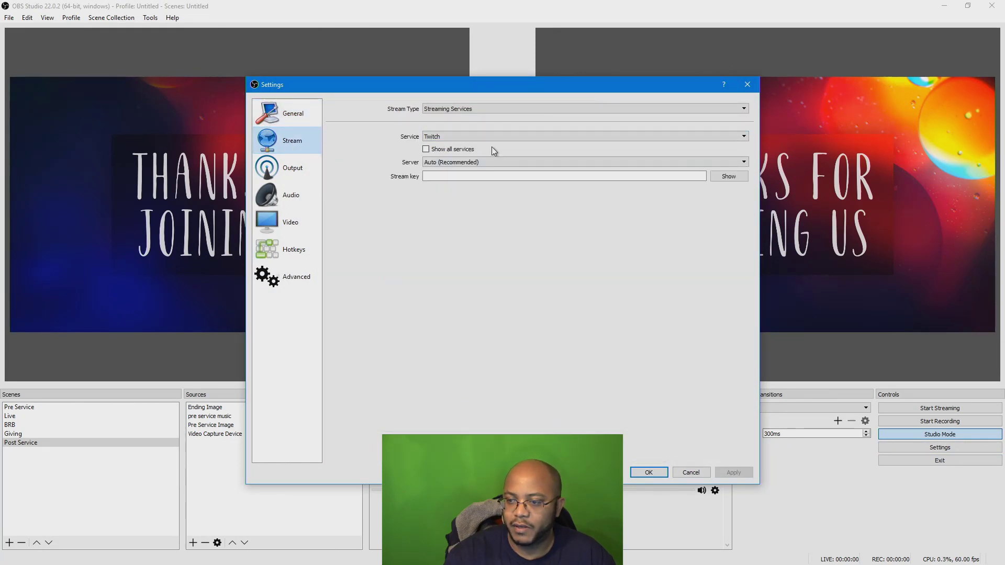
left_click(459, 136)
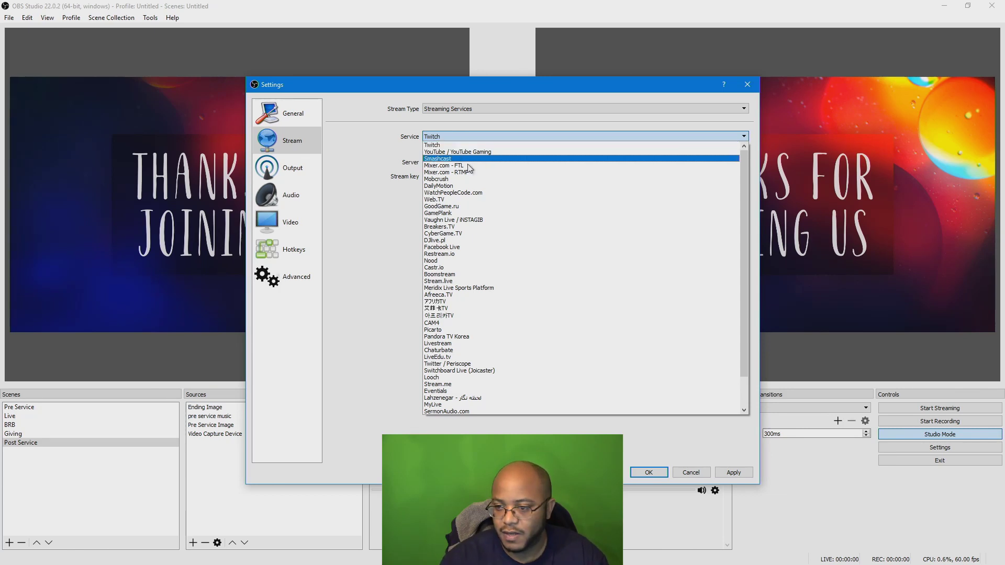
scroll(492, 382, "down", 2)
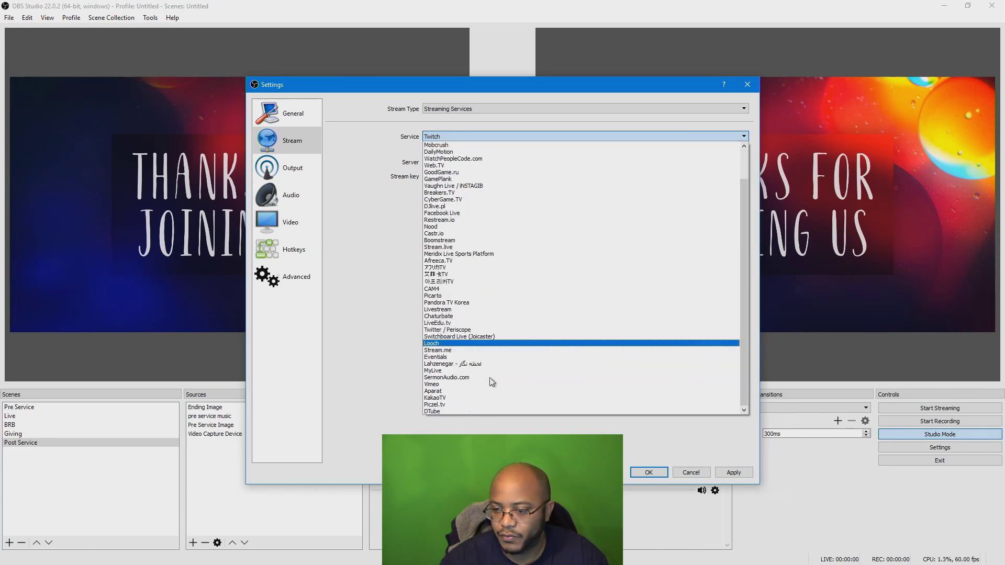
left_click(485, 385)
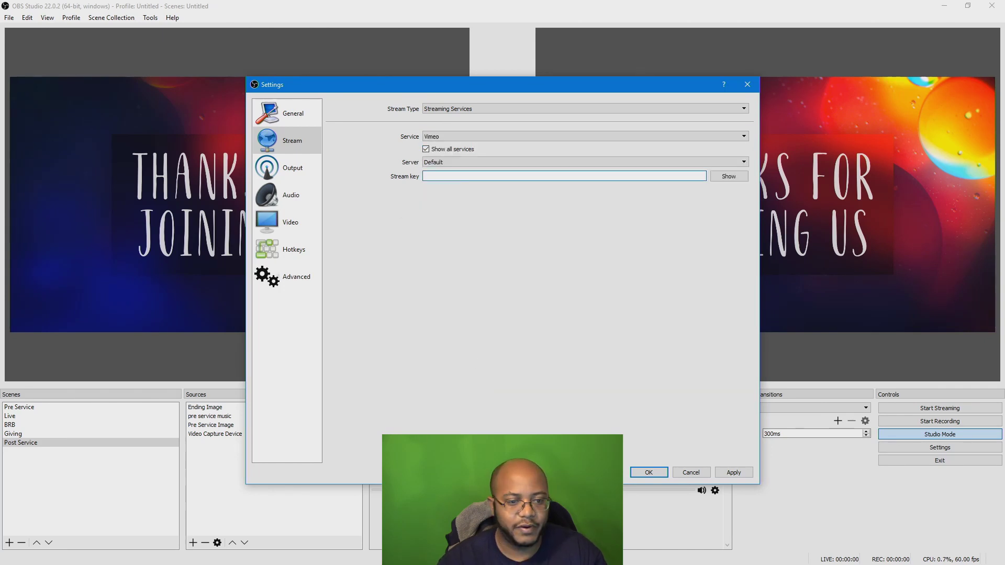
left_click(489, 176)
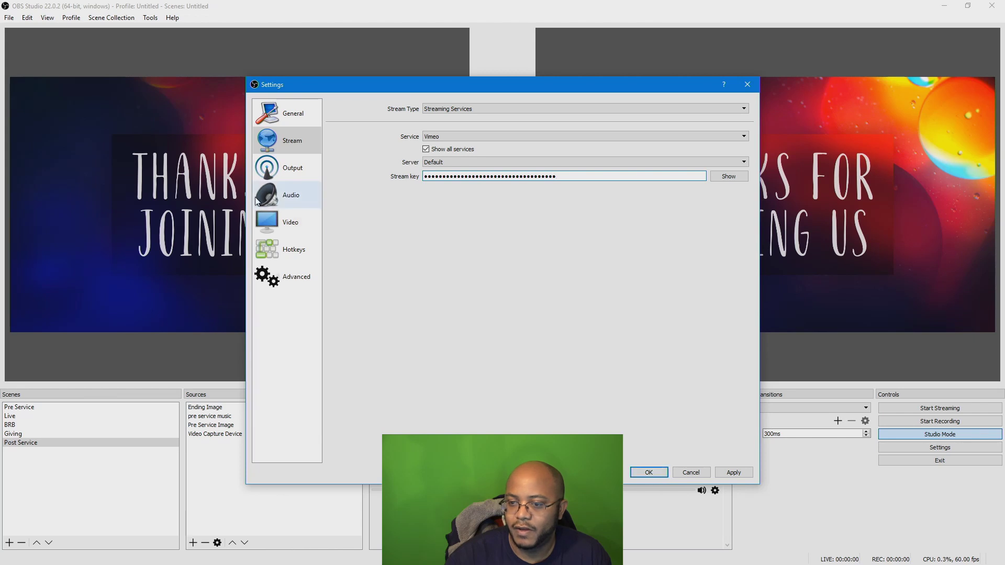
- Set the streaming encoder on the Output page to Hardware (NVENC)
left_click(312, 171)
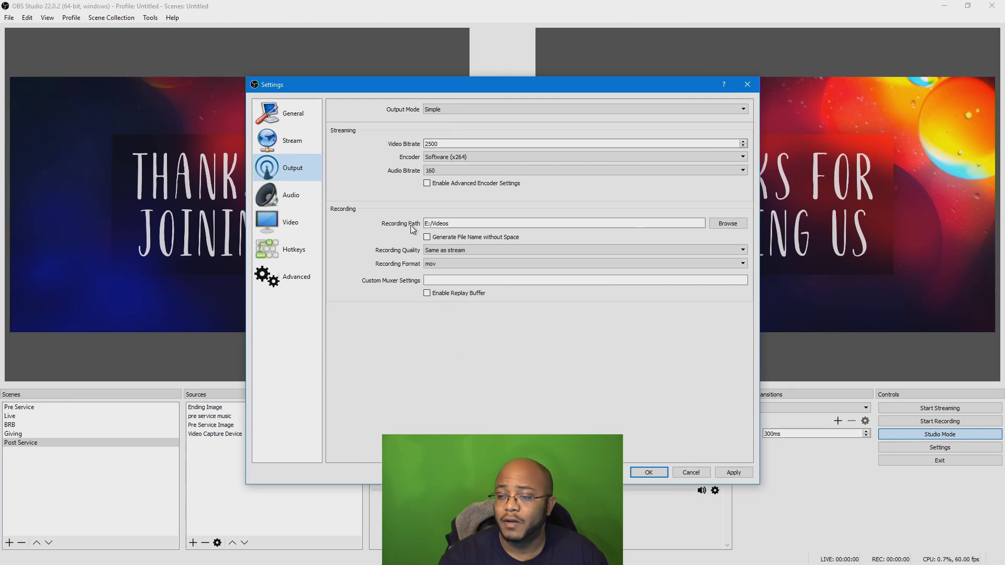
left_click(454, 159)
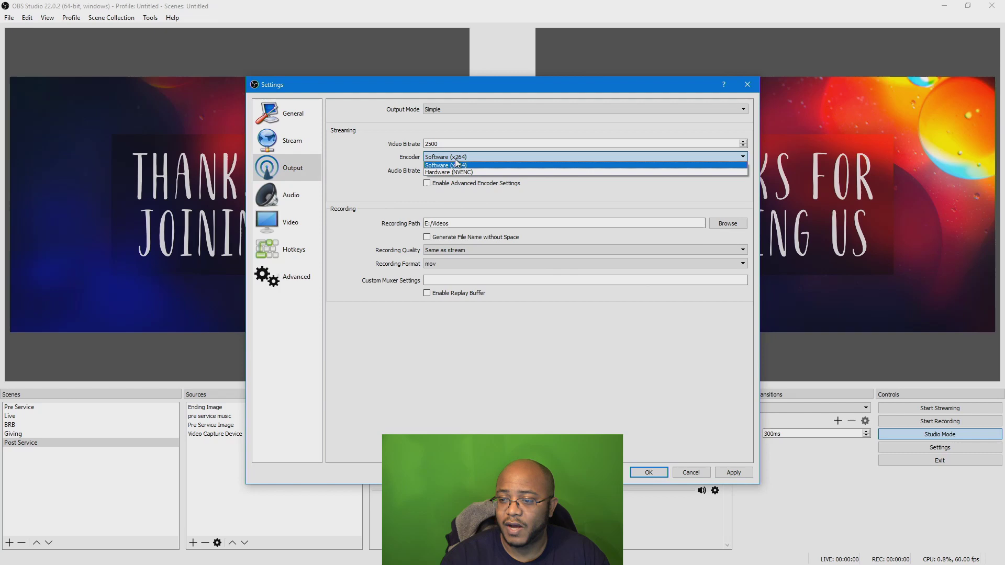
left_click(477, 175)
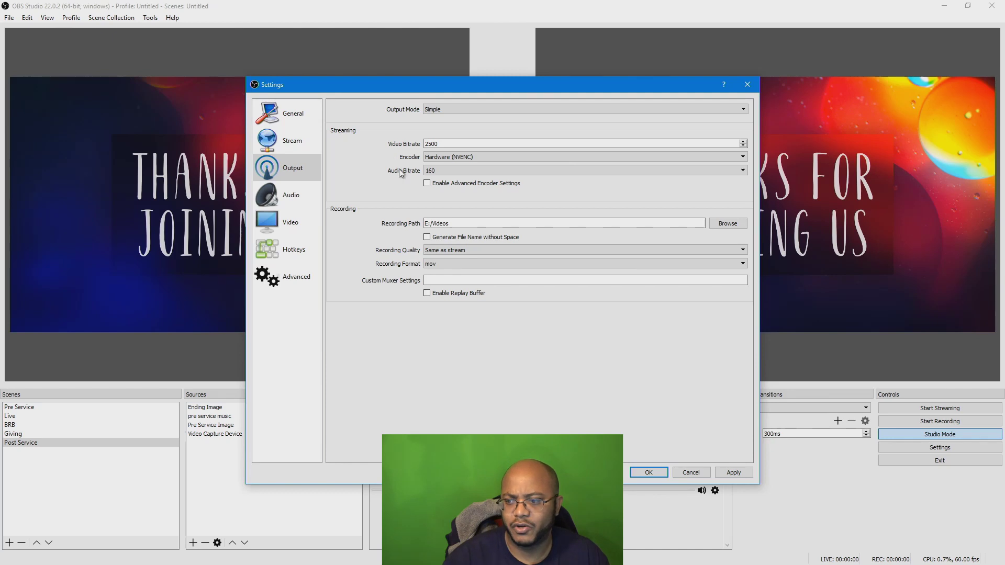
- Save the settings and launch the Auto-Configuration Wizard, keeping streaming optimisation
left_click(654, 473)
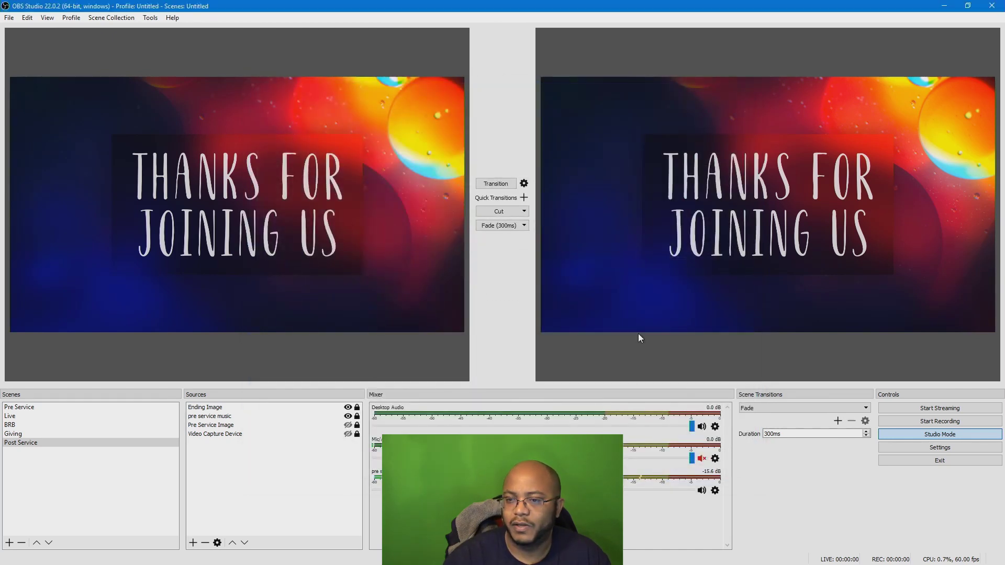
left_click(174, 19)
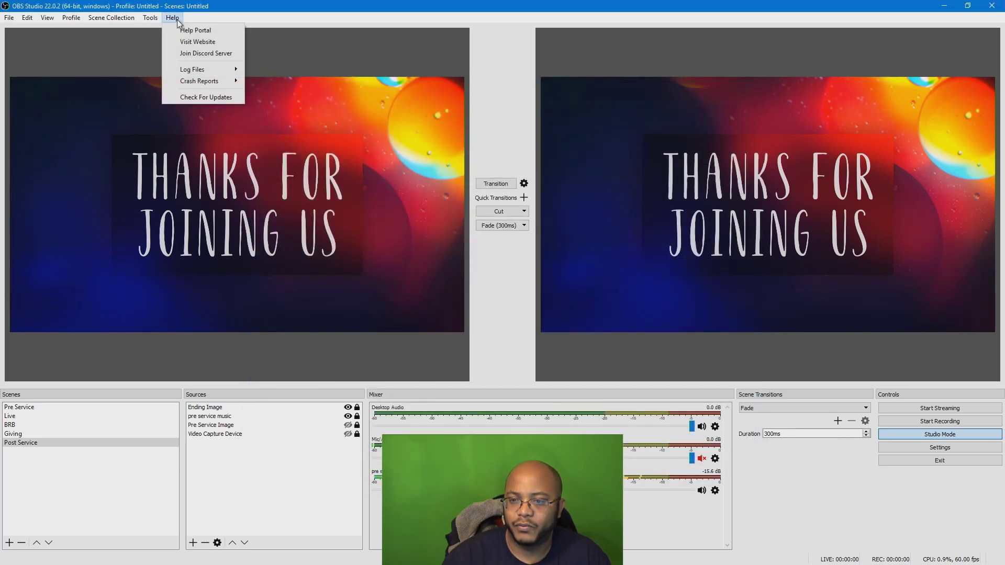
mouse_move(151, 21)
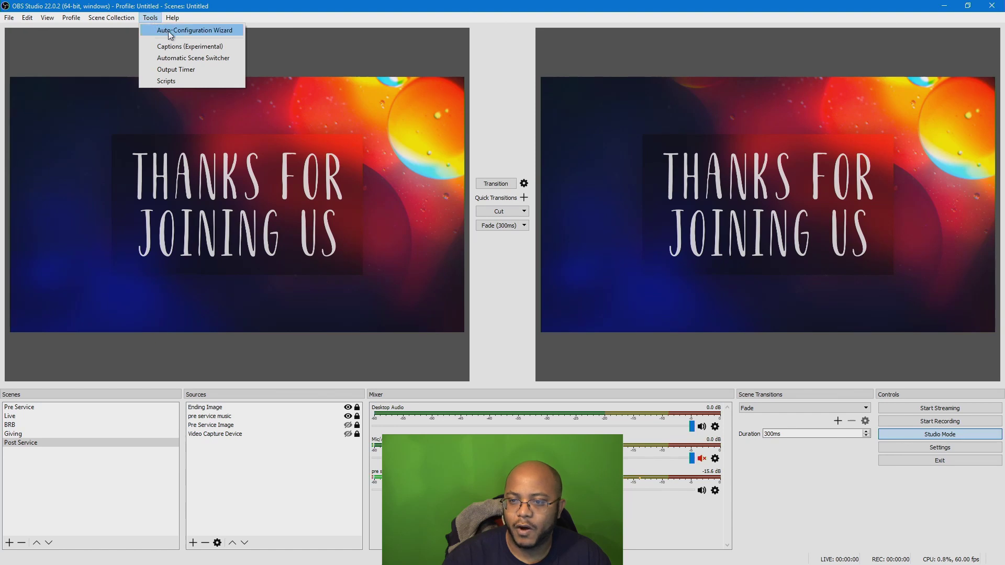
left_click(170, 31)
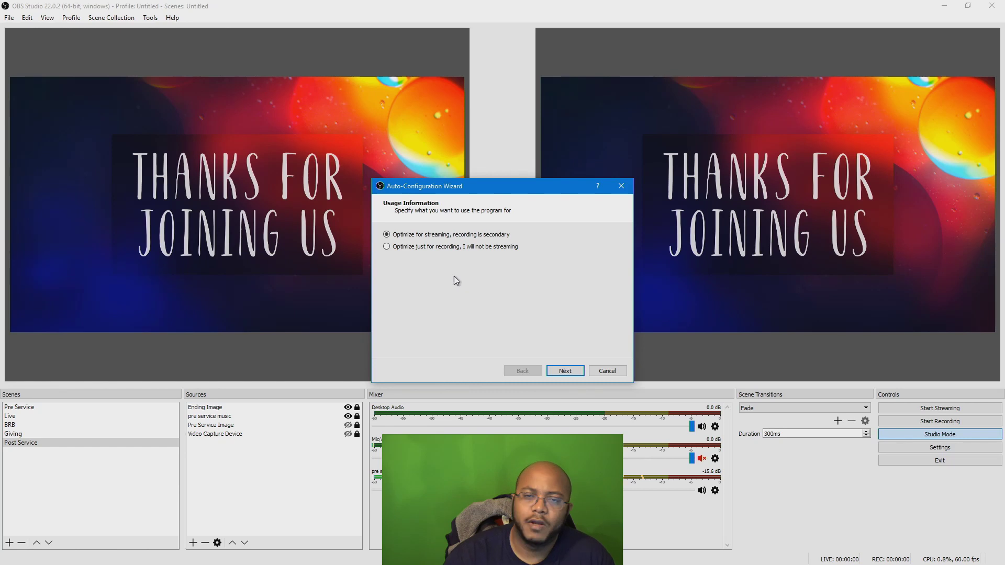
left_click(561, 372)
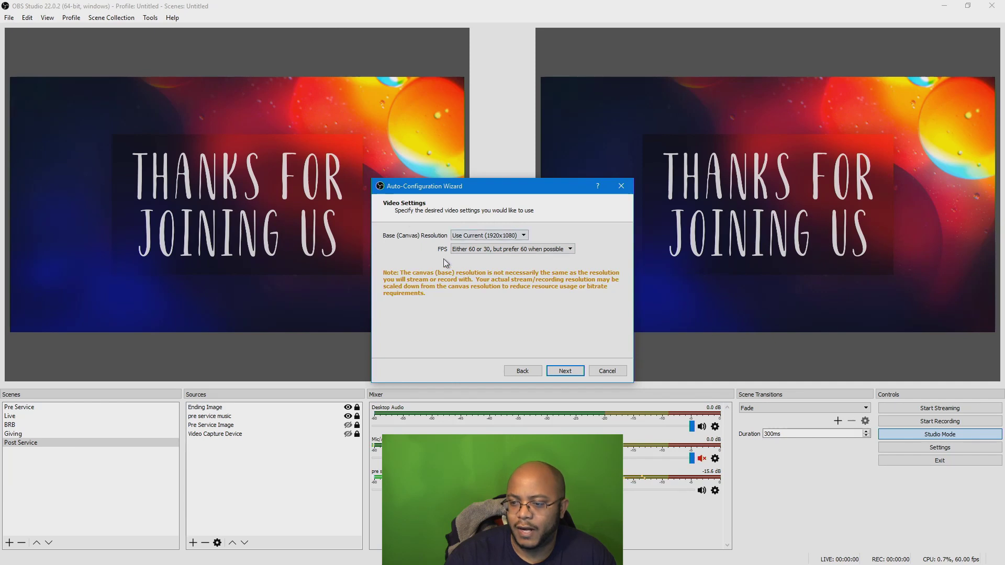
- Keep the current 1920x1080 canvas resolution and set the frame rate to 60 FPS
left_click(499, 236)
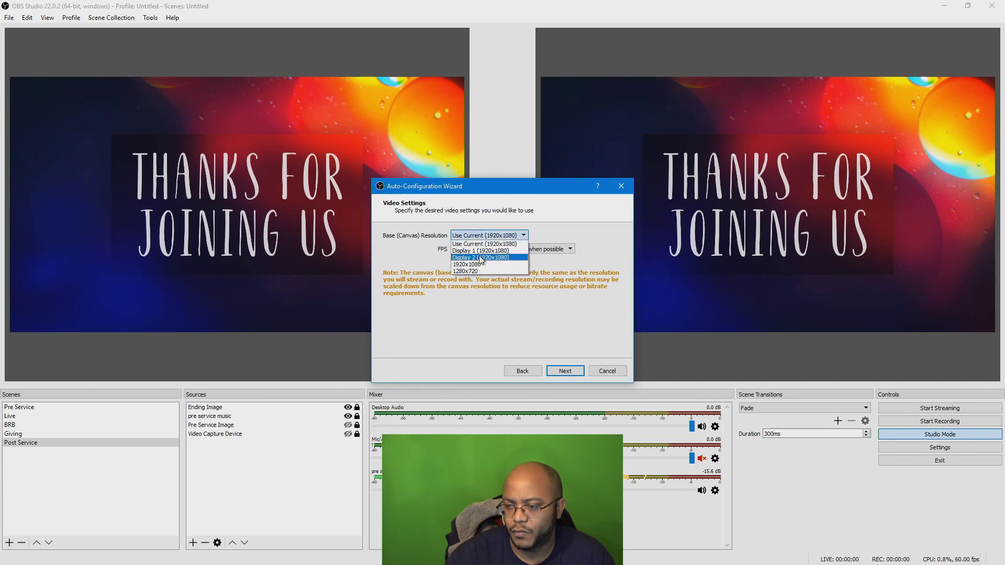
left_click(599, 227)
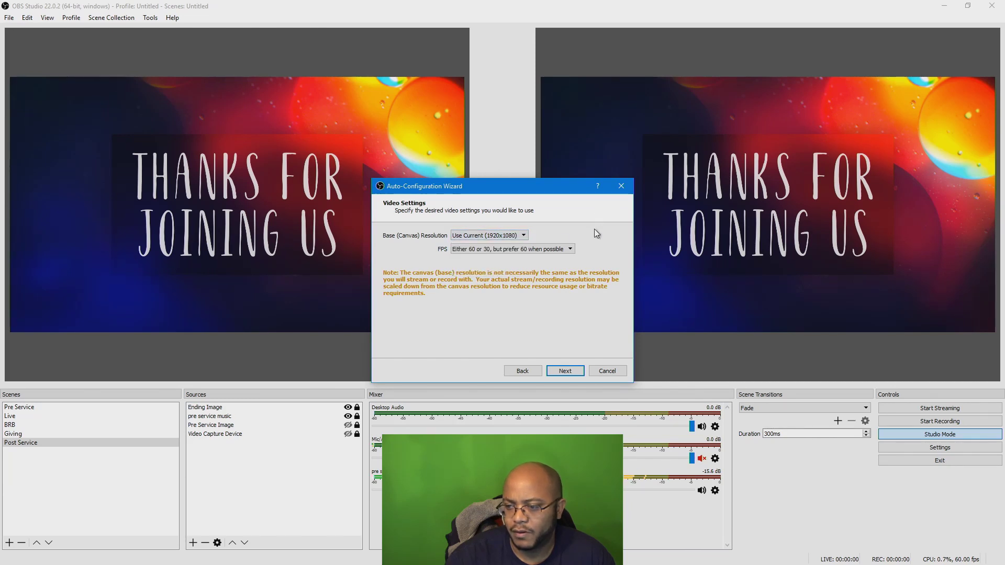
left_click(533, 250)
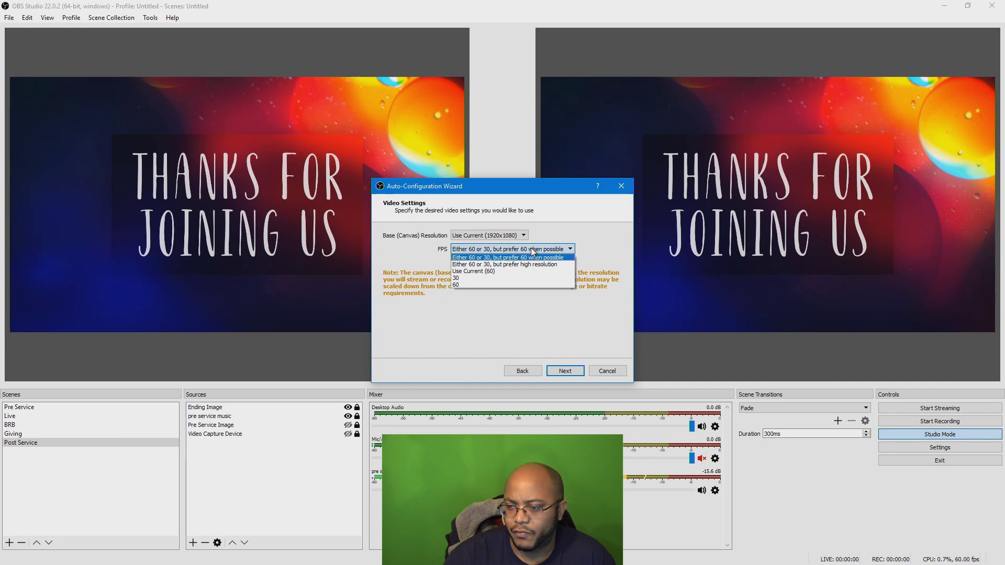
left_click(495, 283)
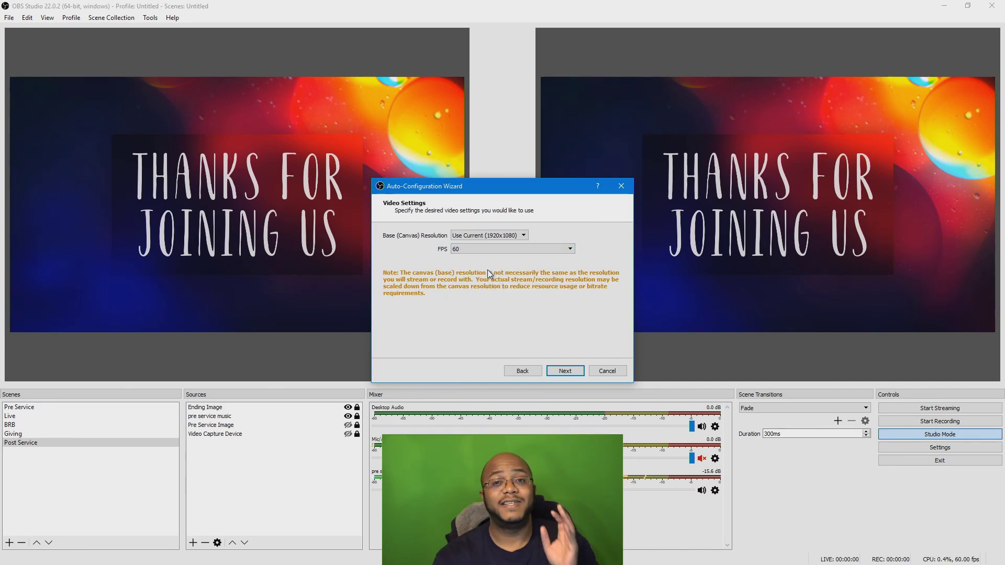
left_click(565, 371)
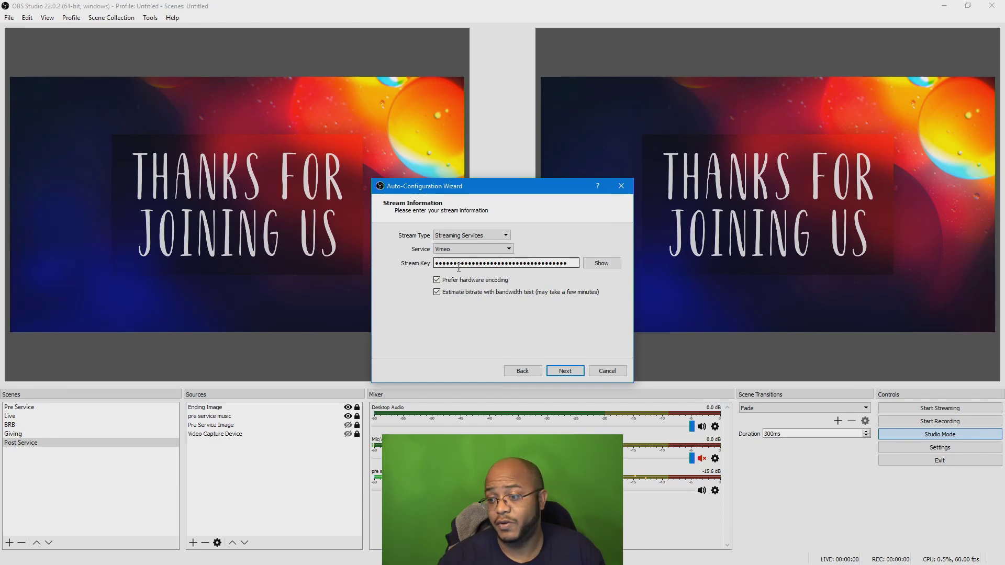
- Move past the Vimeo stream information page on to the bandwidth test
left_click(567, 373)
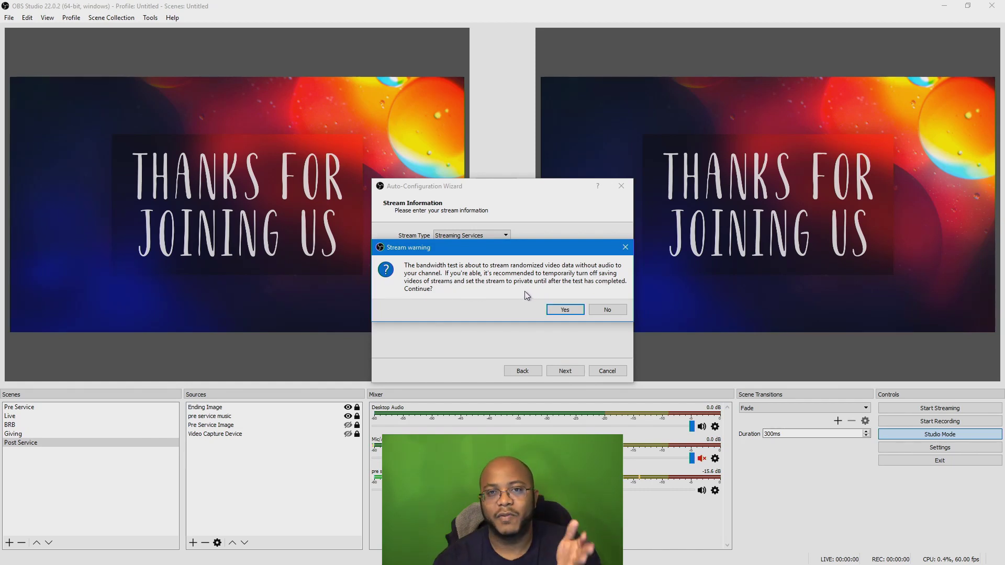
- Confirm the bandwidth test and let it recommend 5805 bitrate, NVENC, 1280x720 at 60 FPS
left_click(565, 311)
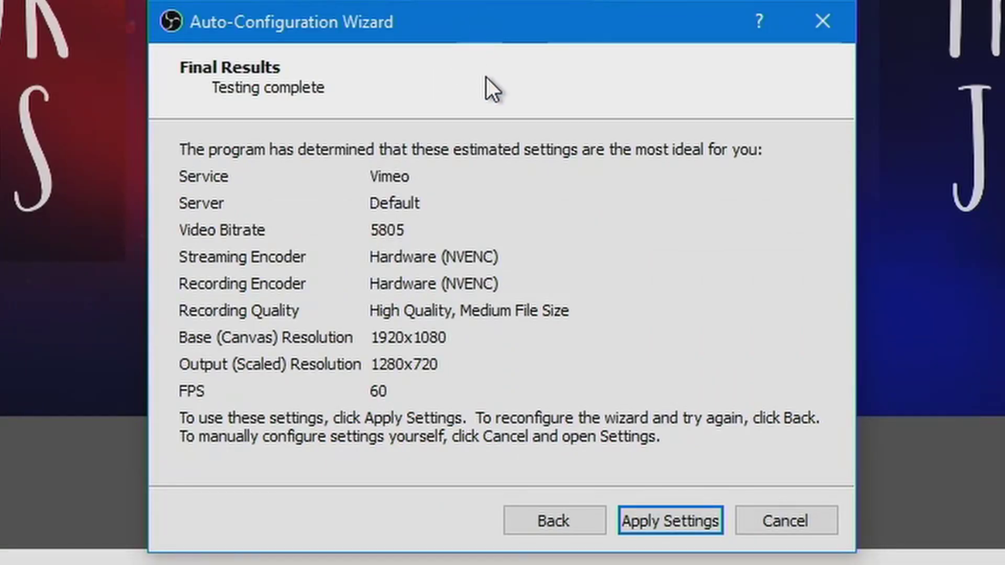
left_click_drag(512, 23, 514, 52)
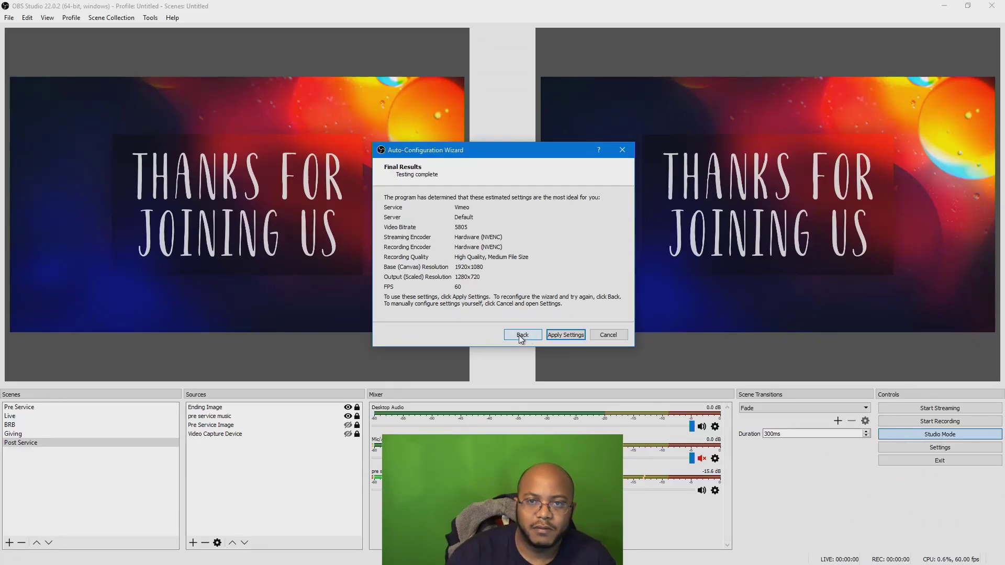
- Return to the video settings, keep the current canvas, and change the frame rate to 30 FPS
left_click(522, 335)
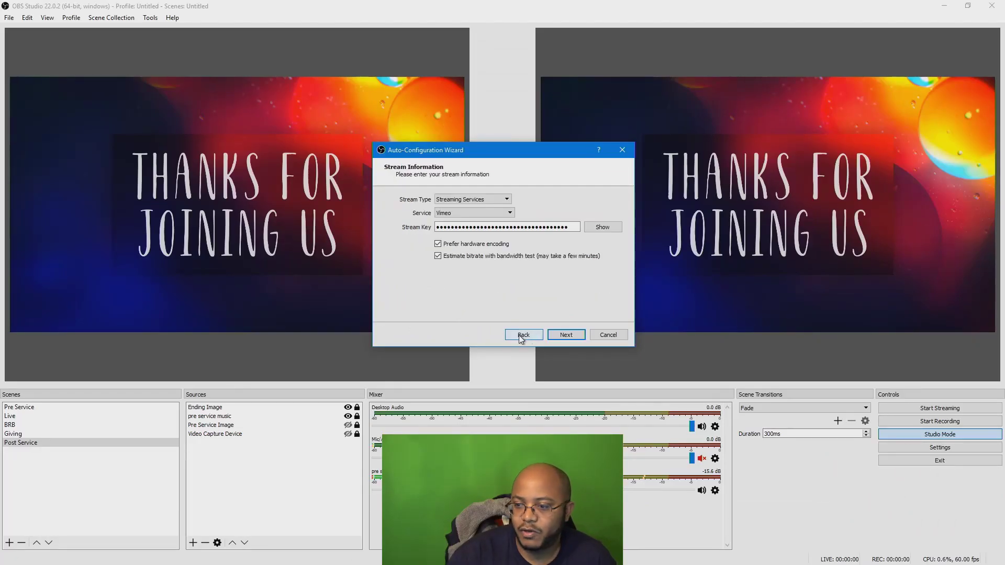
left_click(522, 335)
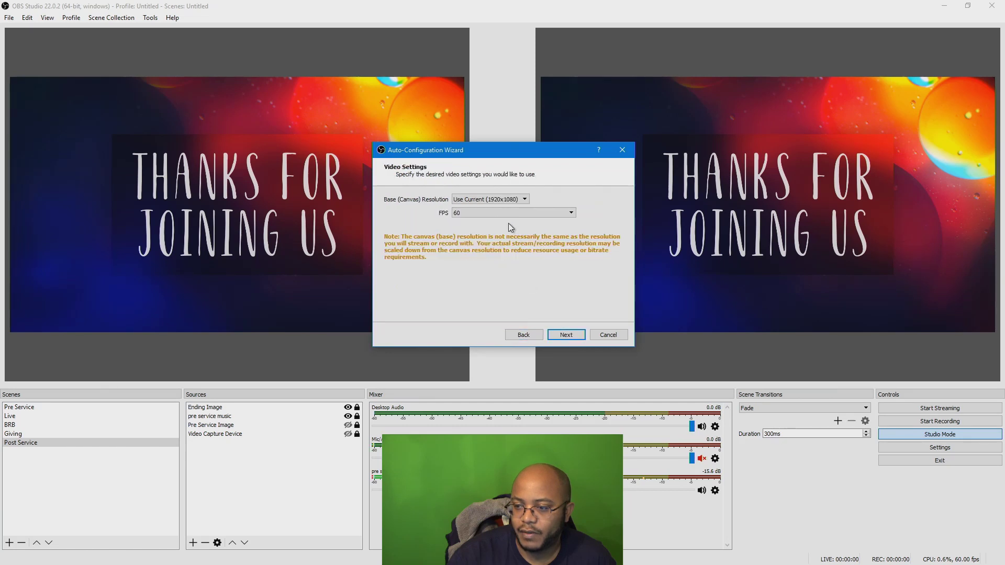
left_click(508, 200)
left_click(506, 200)
left_click(500, 199)
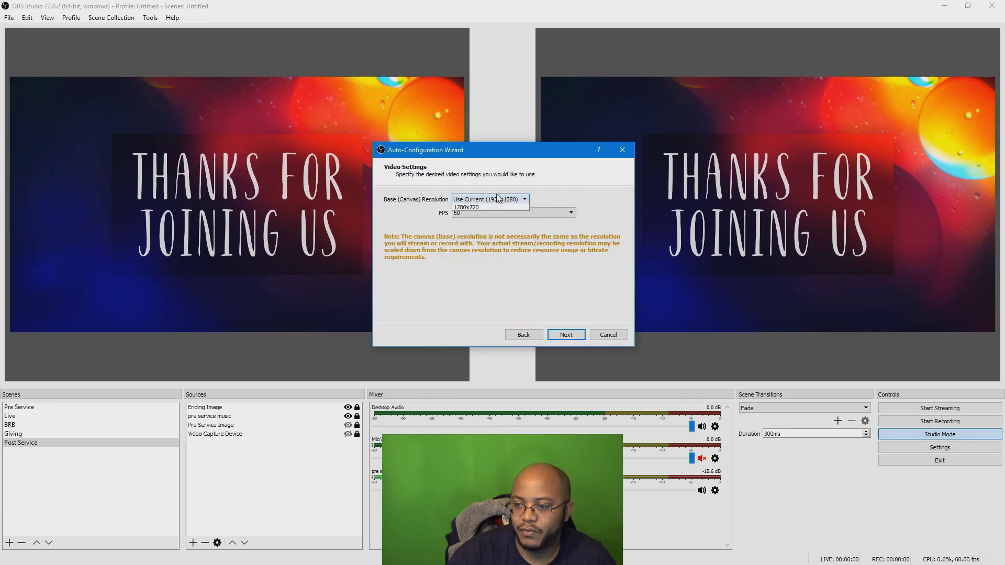
left_click(497, 198)
left_click(485, 213)
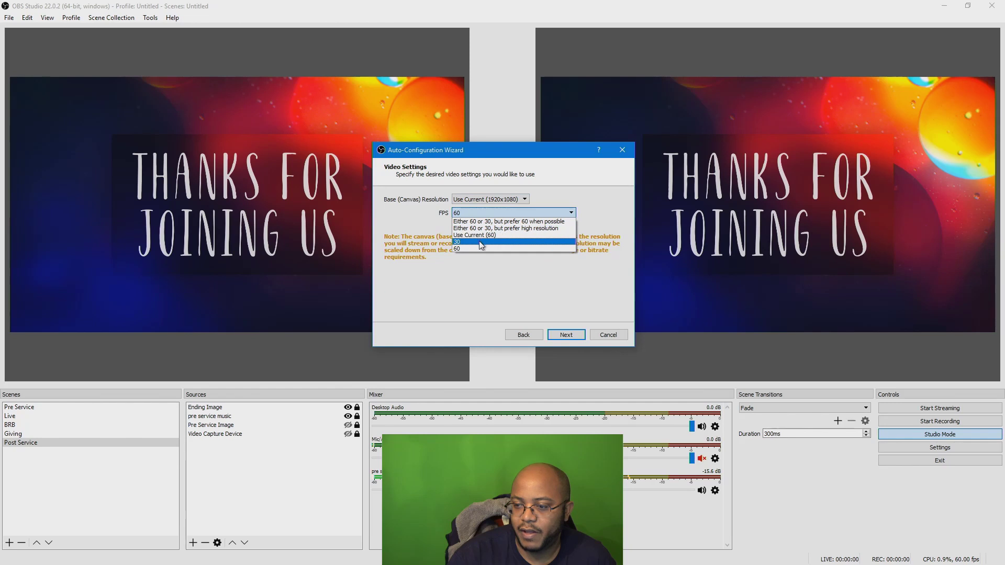
left_click(489, 246)
- Rerun and confirm the bandwidth test with the 30 FPS settings
left_click(566, 338)
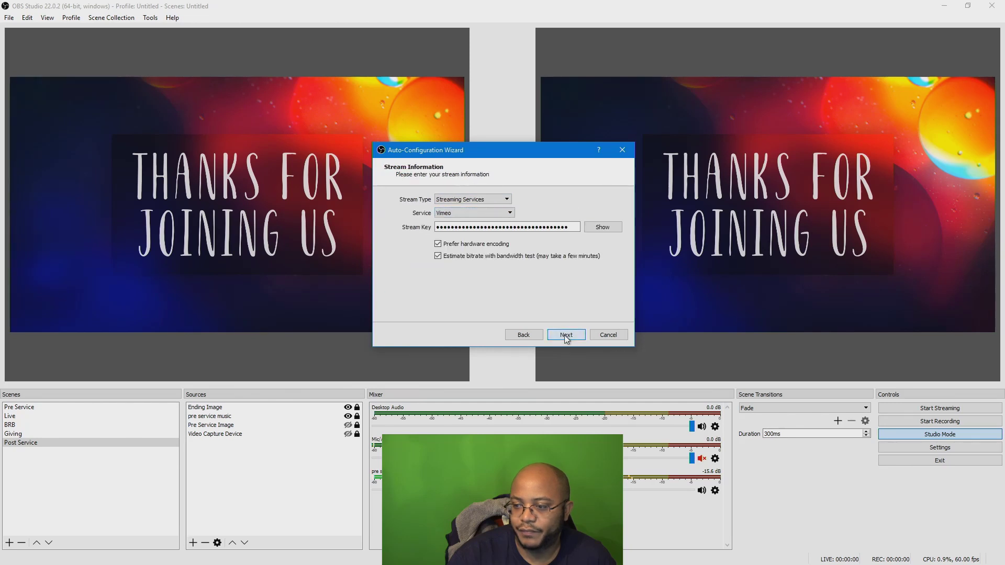
left_click(565, 336)
left_click(568, 276)
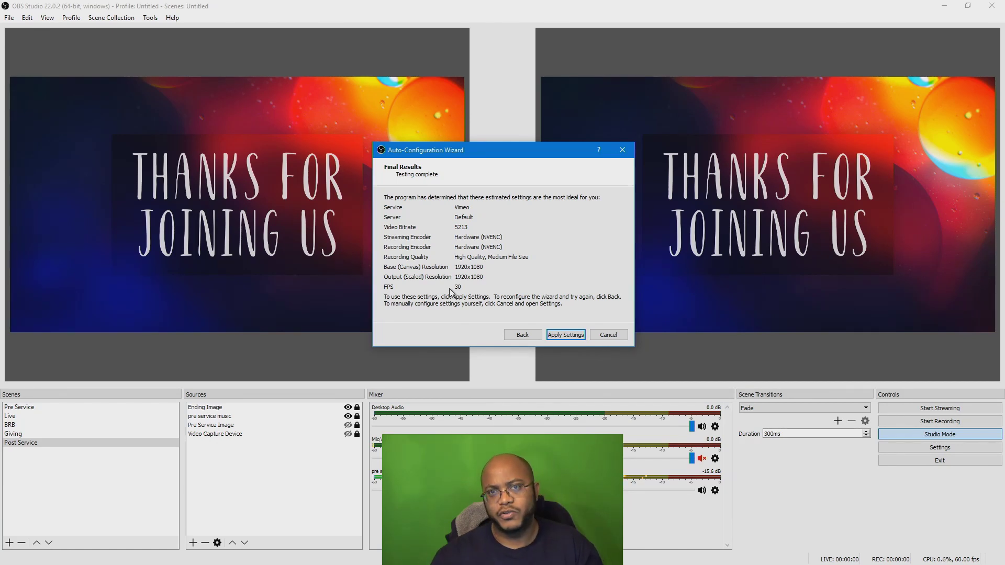
left_click(572, 336)
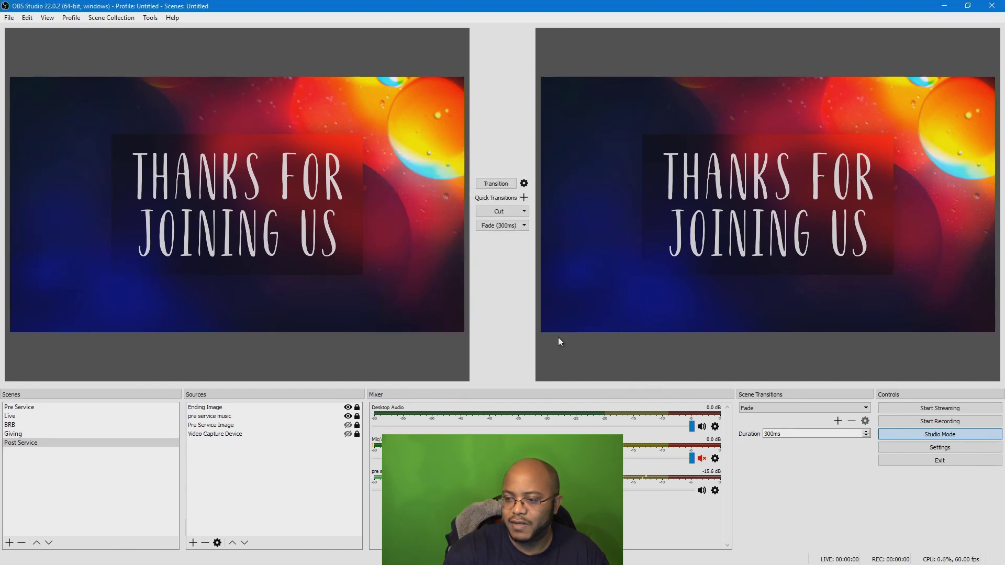